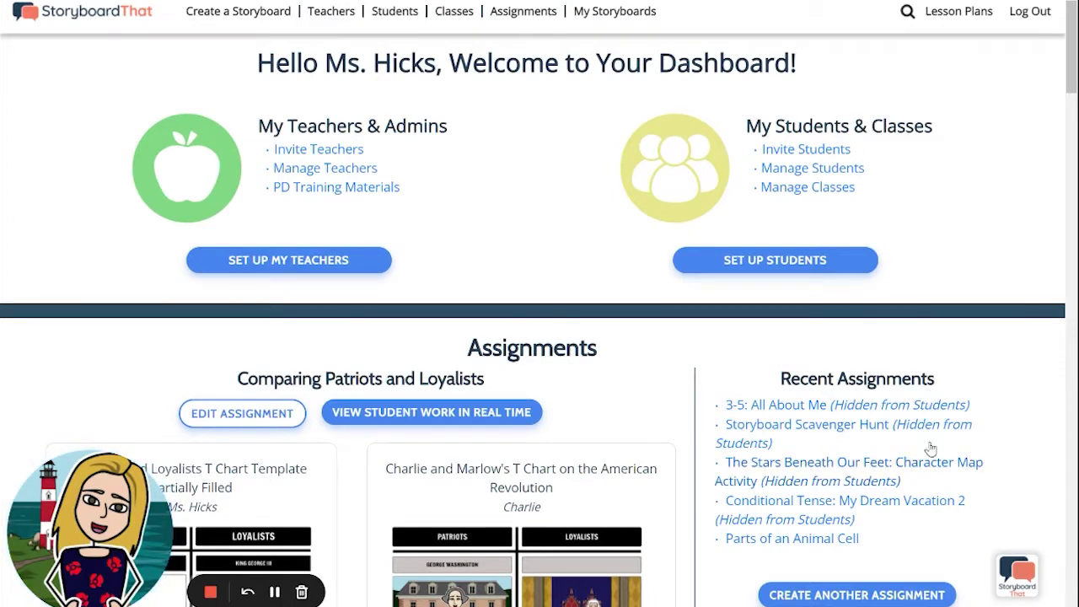
- Scroll the dashboard and open the Comparing Patriots and Loyalists assignment for editing
scroll(607, 340, down, 1)
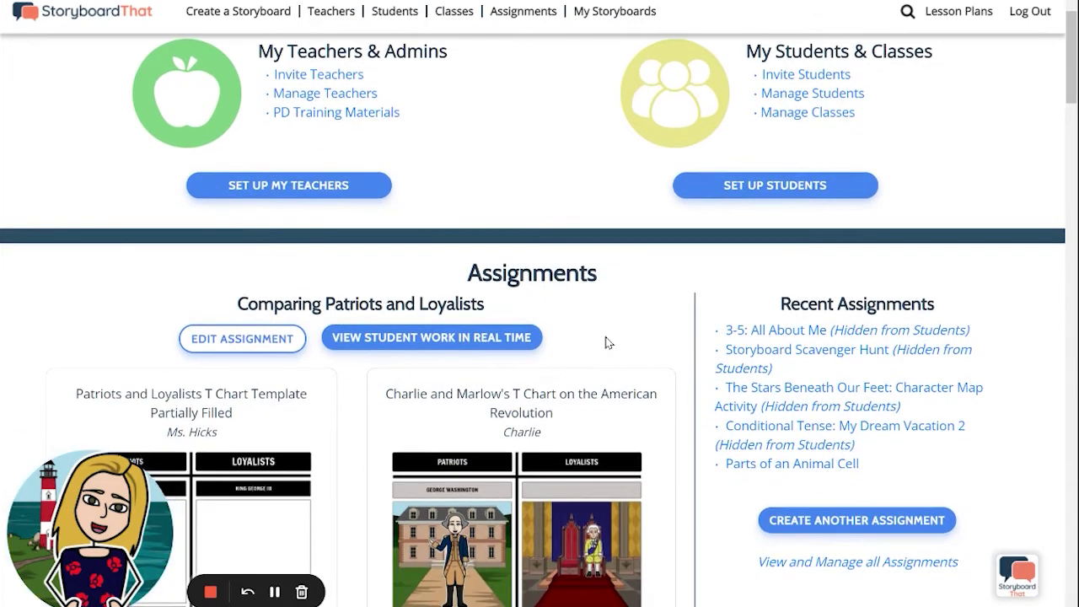
scroll(608, 343, down, 1)
scroll(609, 342, down, 1)
scroll(606, 342, down, 1)
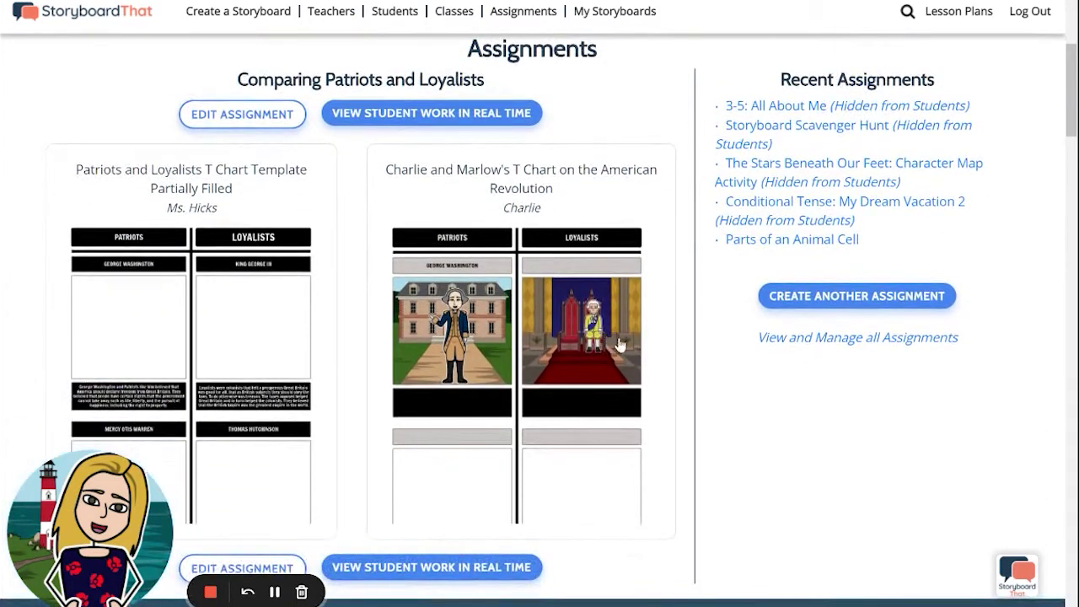
click(225, 118)
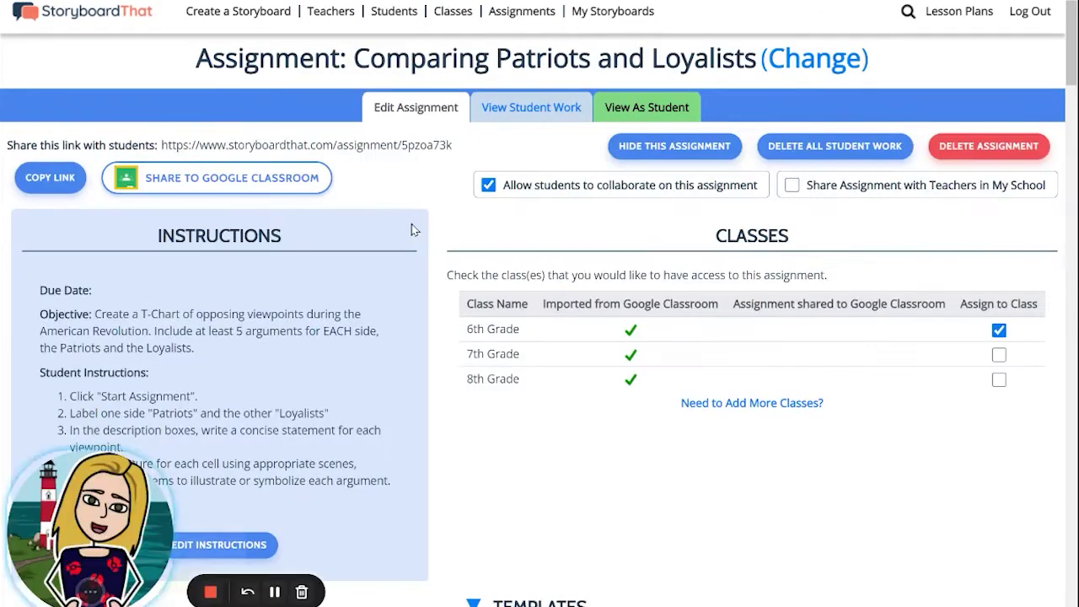
- Review the Comparing Patriots and Loyalists assignment and its student work, then return to editing
scroll(413, 230, down, 3)
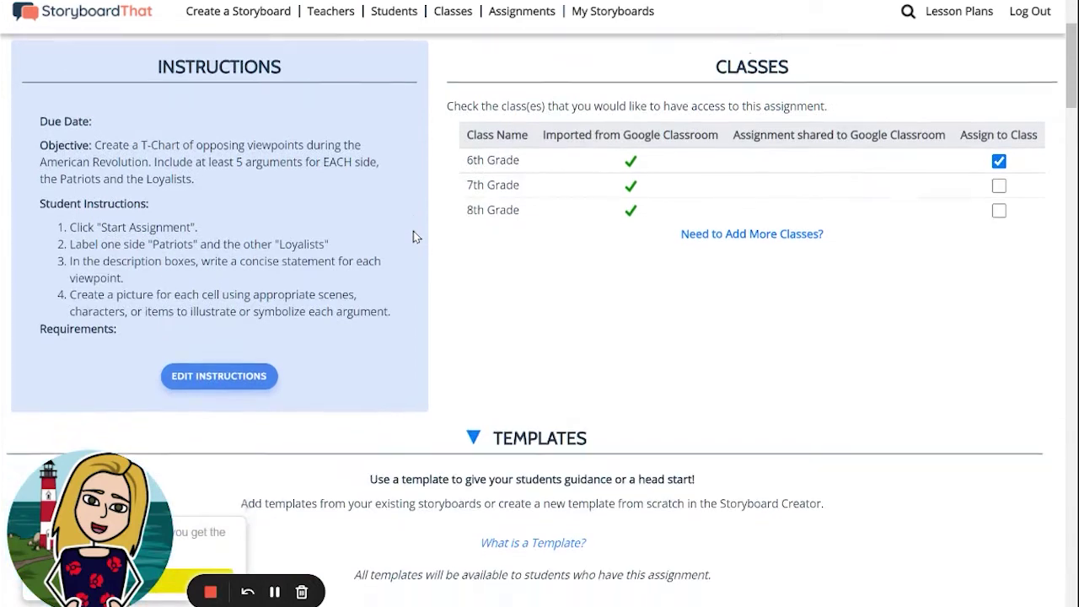
scroll(413, 231, down, 10)
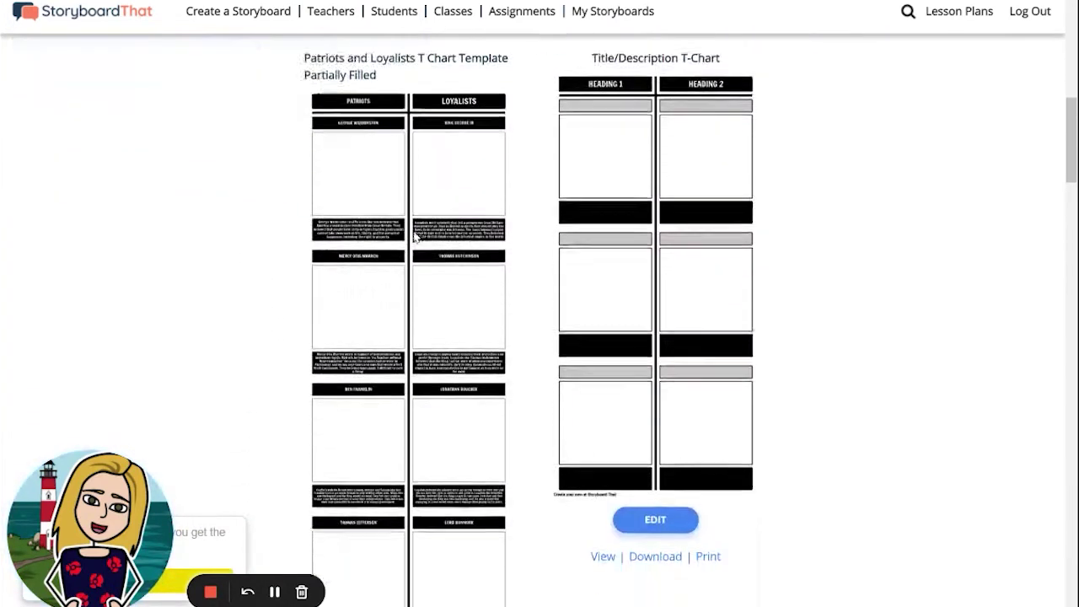
scroll(413, 236, down, 14)
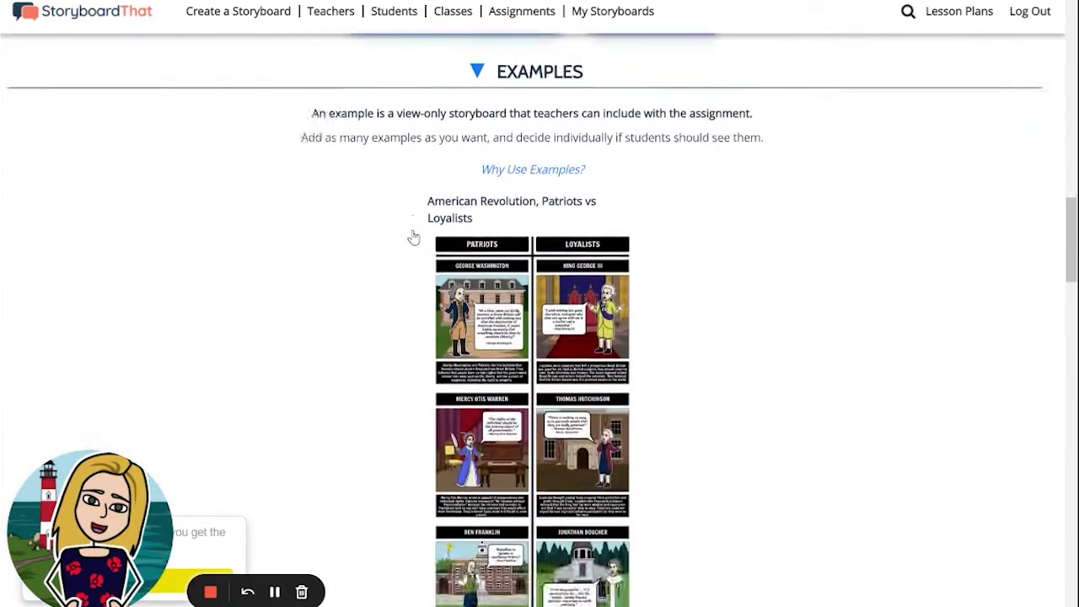
scroll(413, 236, up, 15)
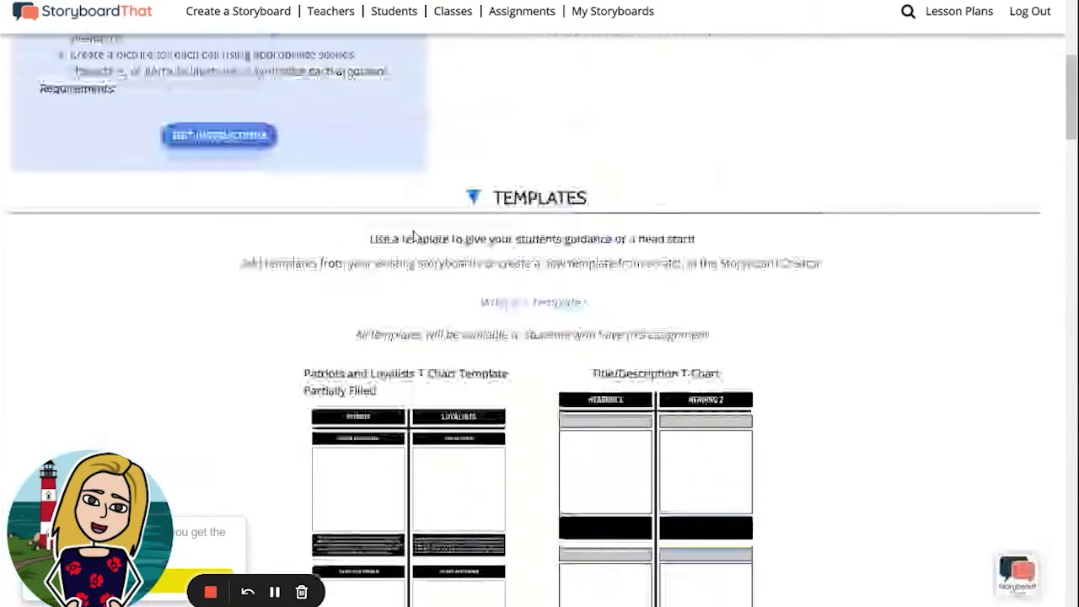
scroll(413, 236, up, 8)
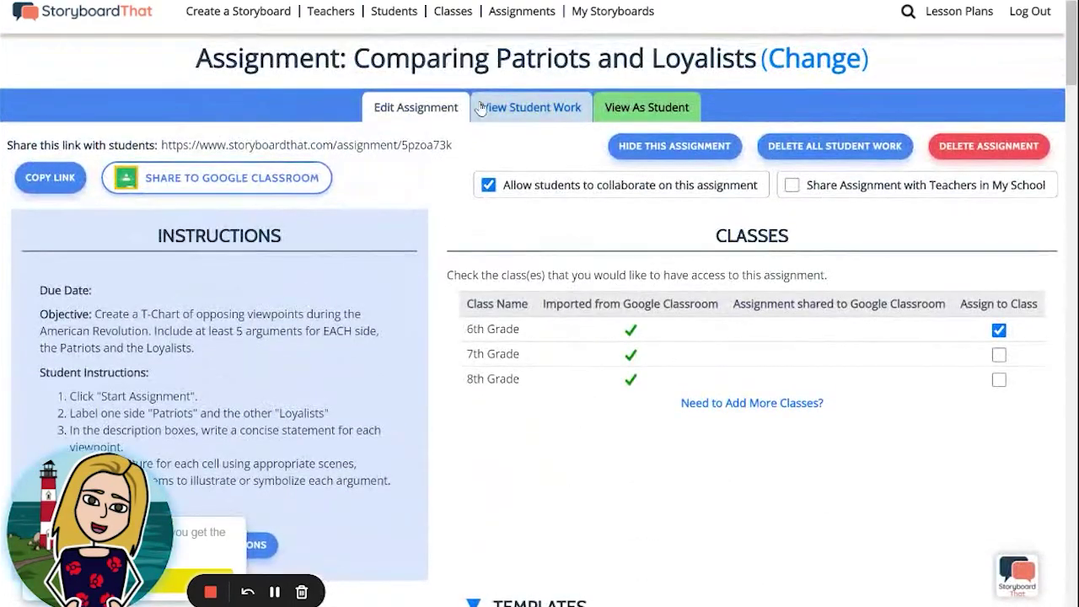
click(522, 110)
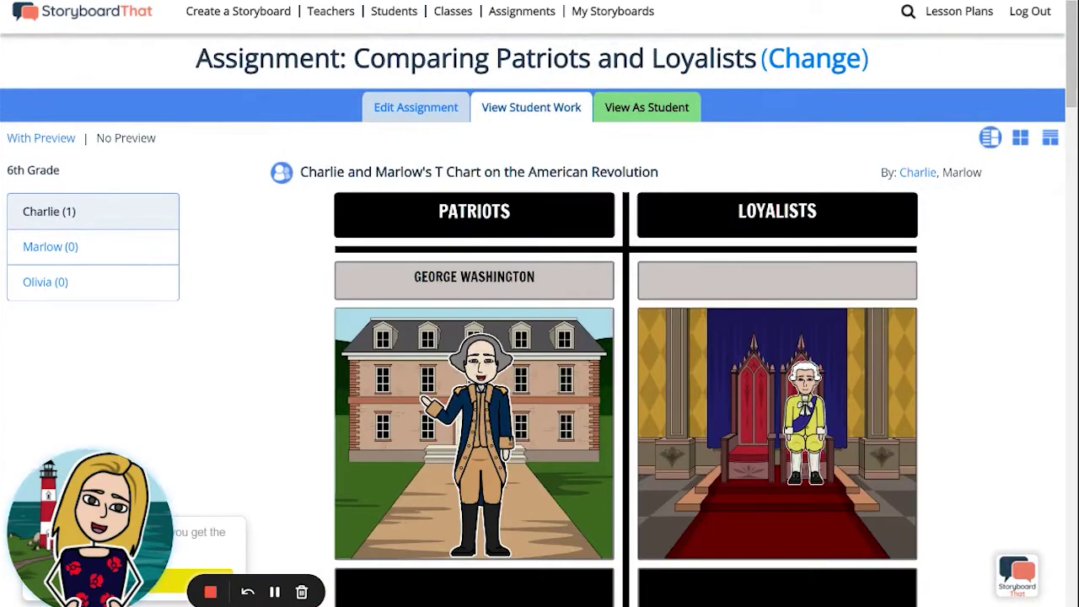
click(274, 592)
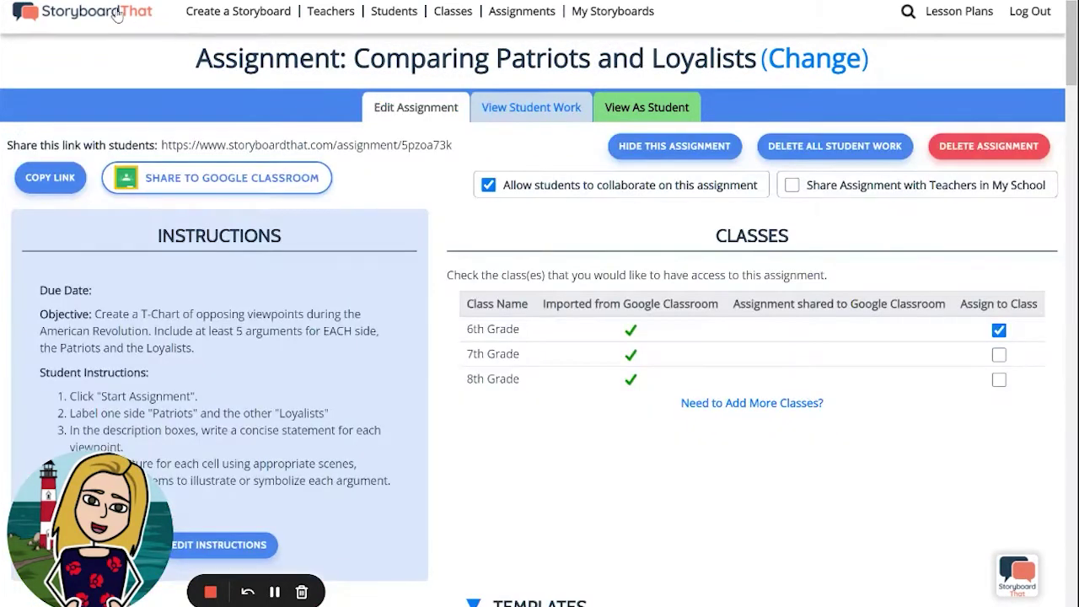
- Go back to the teacher dashboard and choose Create Another Assignment
click(117, 16)
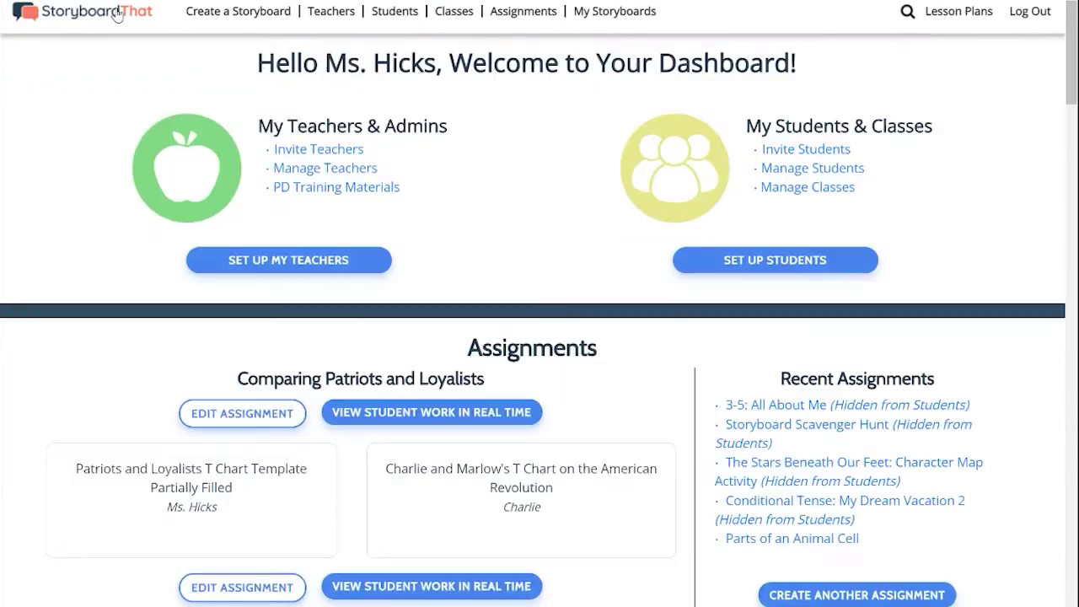
scroll(687, 441, down, 1)
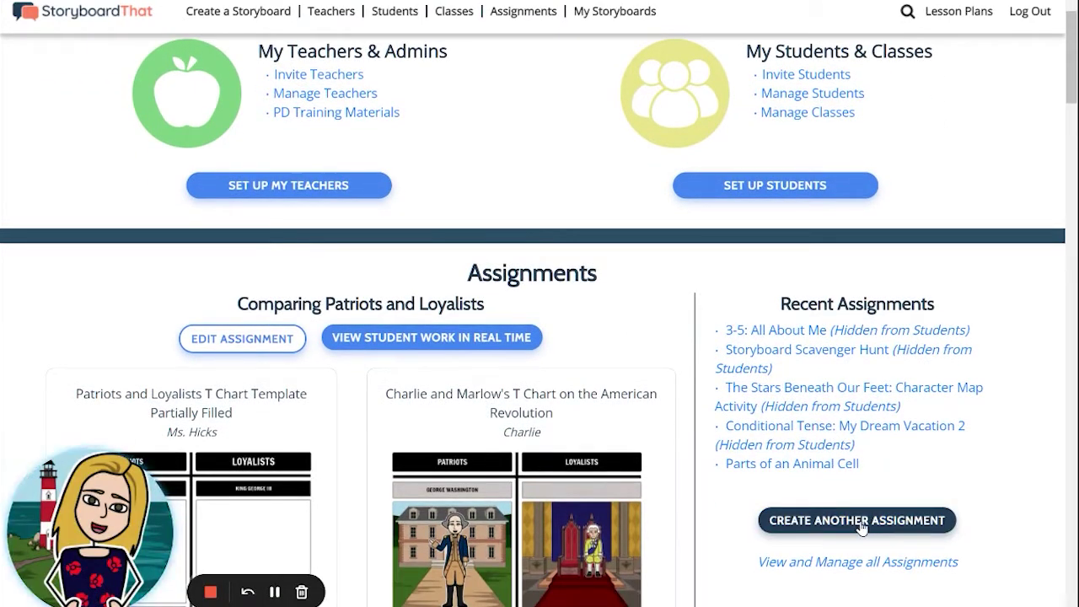
click(861, 524)
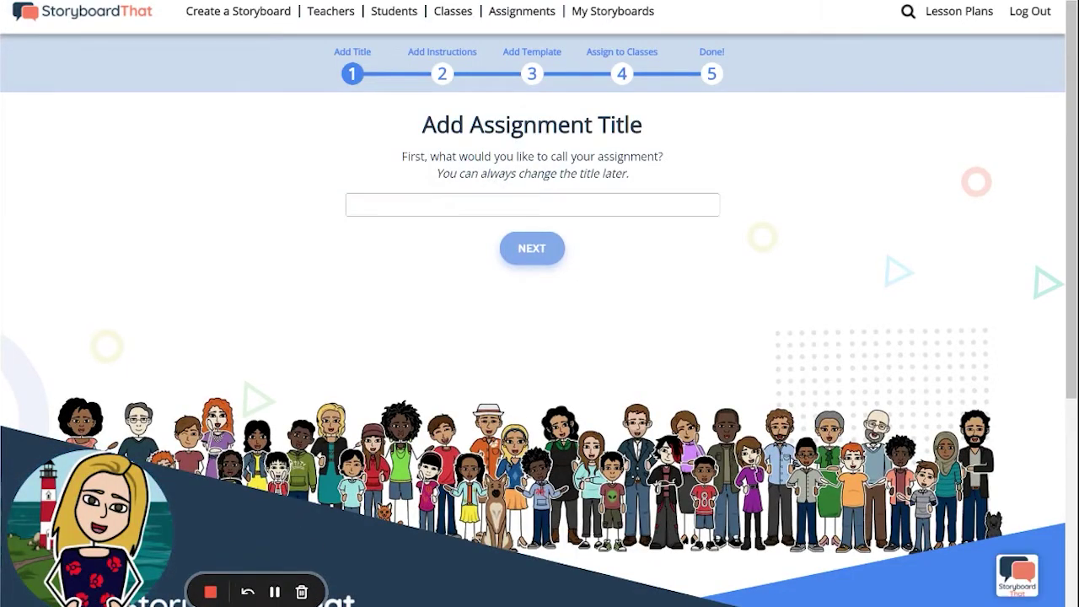
- Paste 'Summary of My Favorite Book' as the title and advance to step 2
click(393, 204)
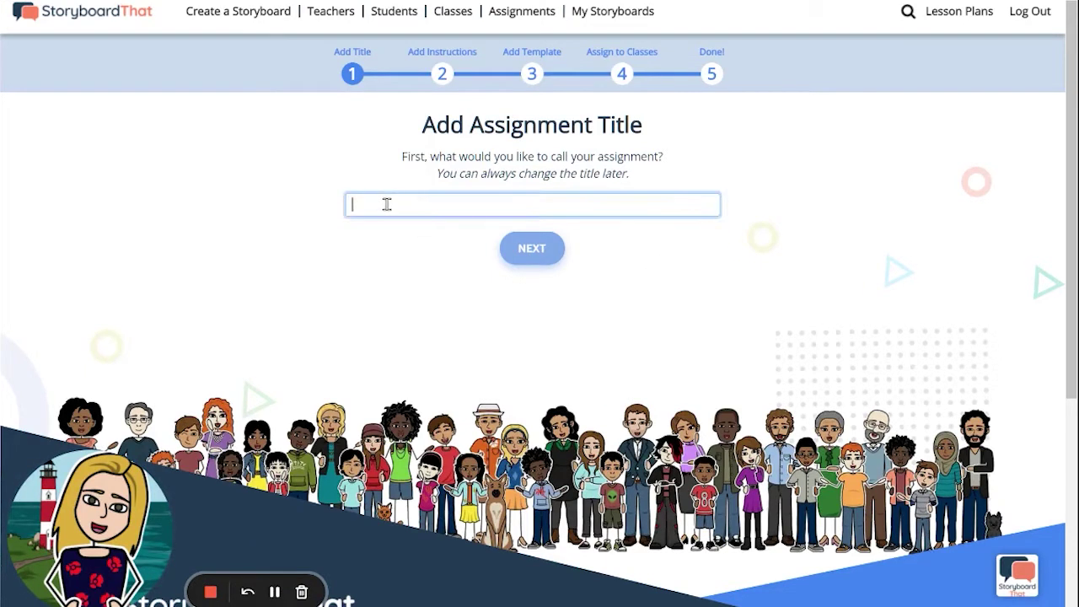
text(Summary of My Favorite Book)
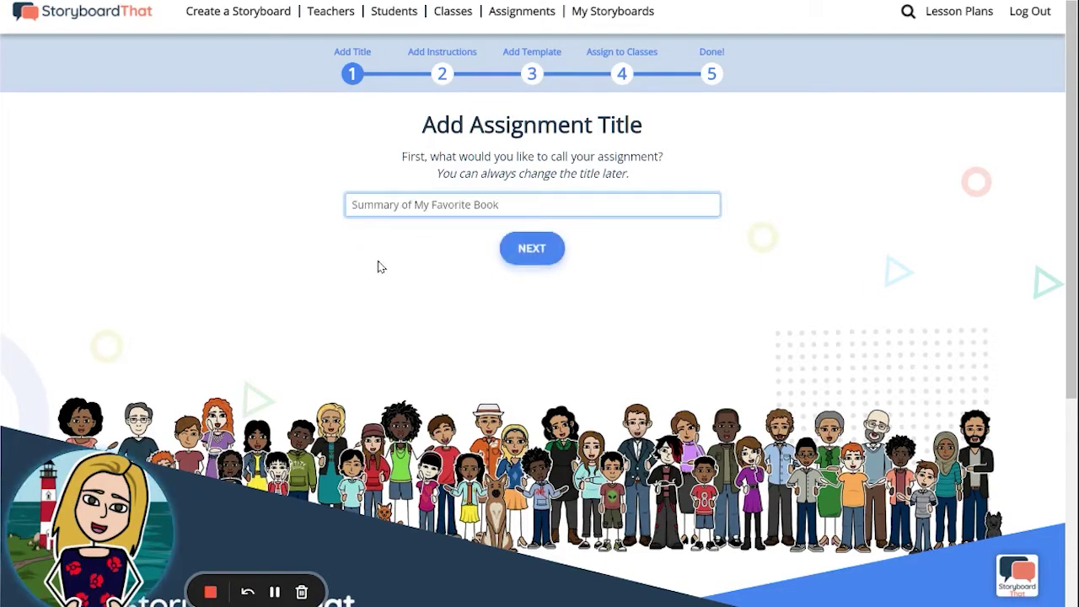
click(541, 262)
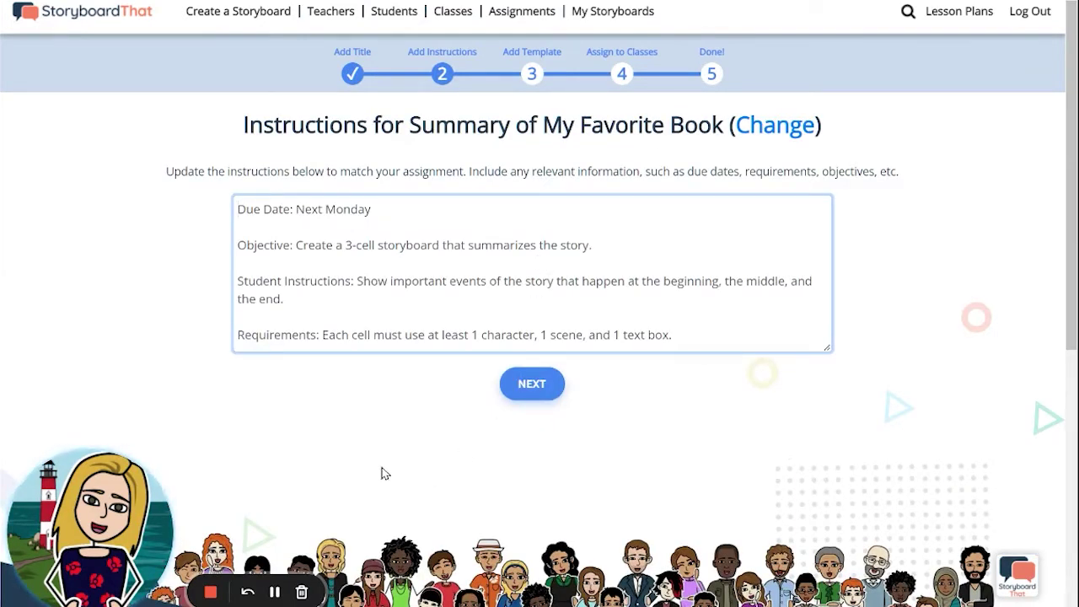
- Keep the default instructions, choose a starting template, and assign it to 6th Grade
click(275, 593)
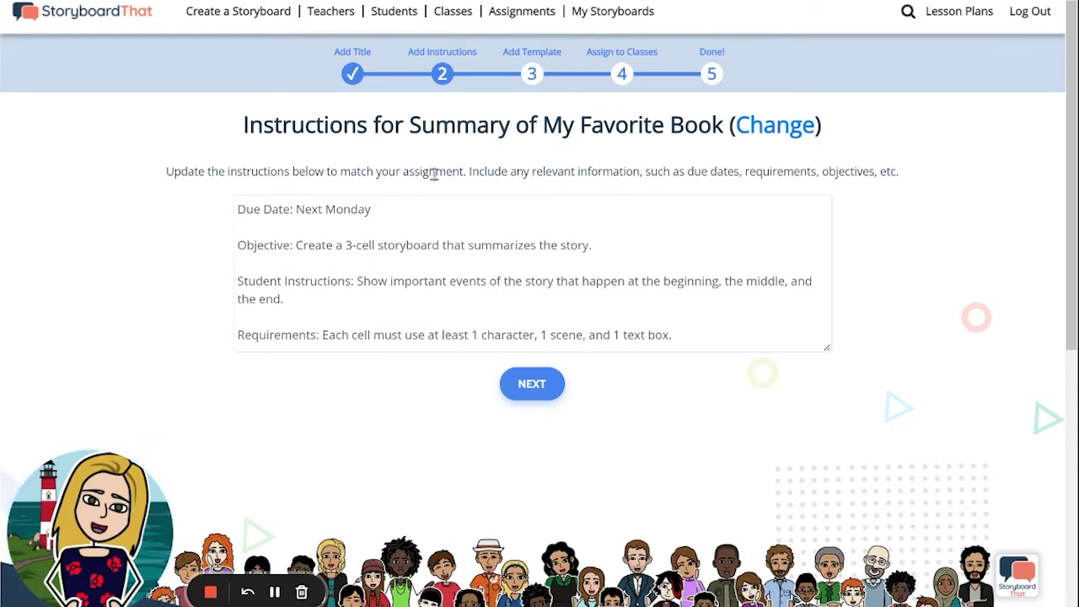
click(532, 390)
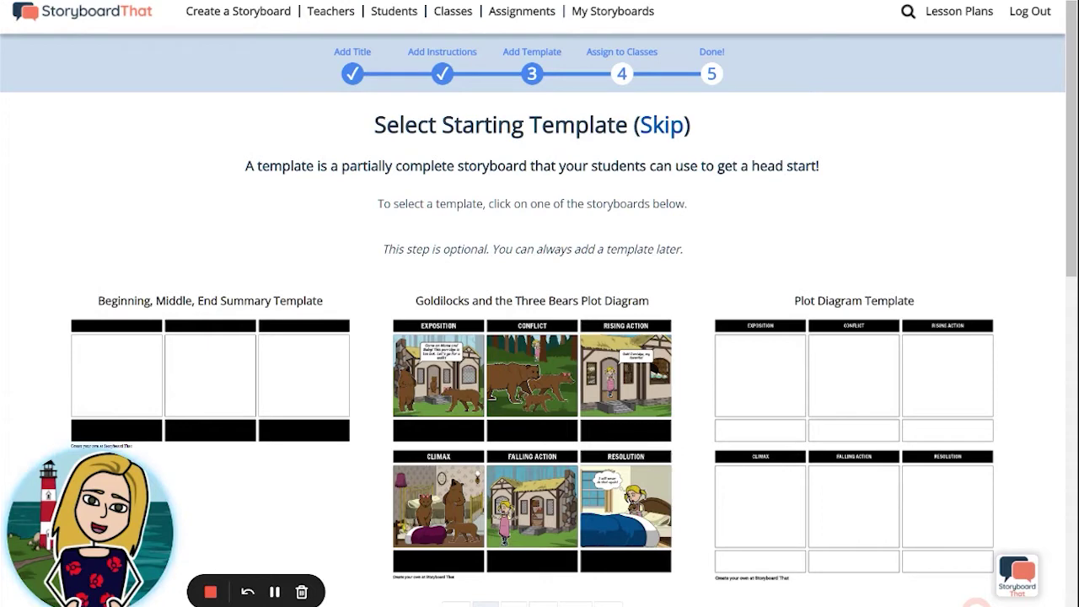
click(662, 127)
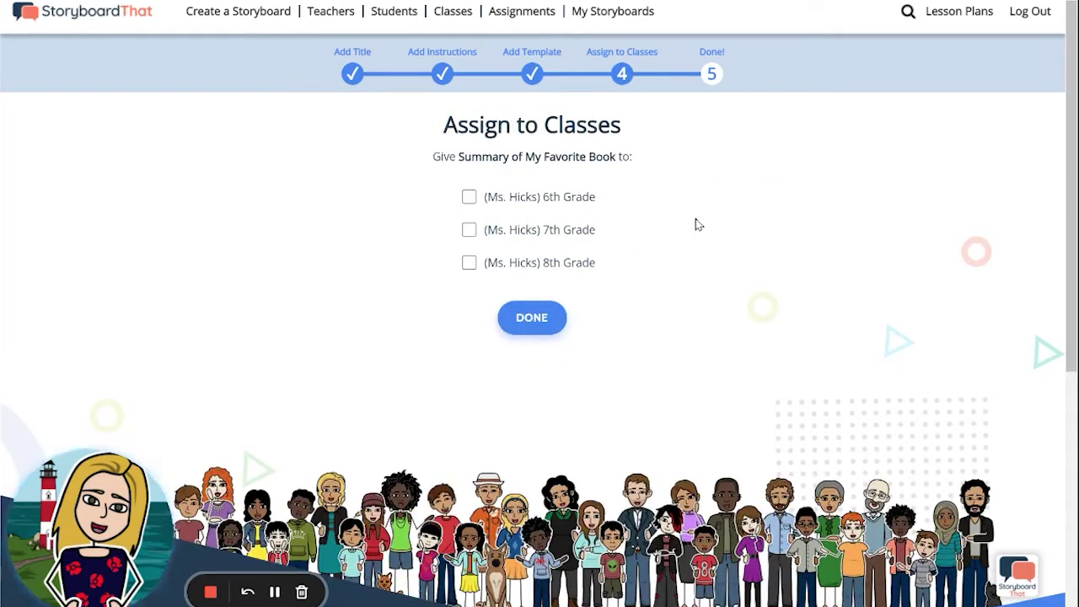
click(468, 198)
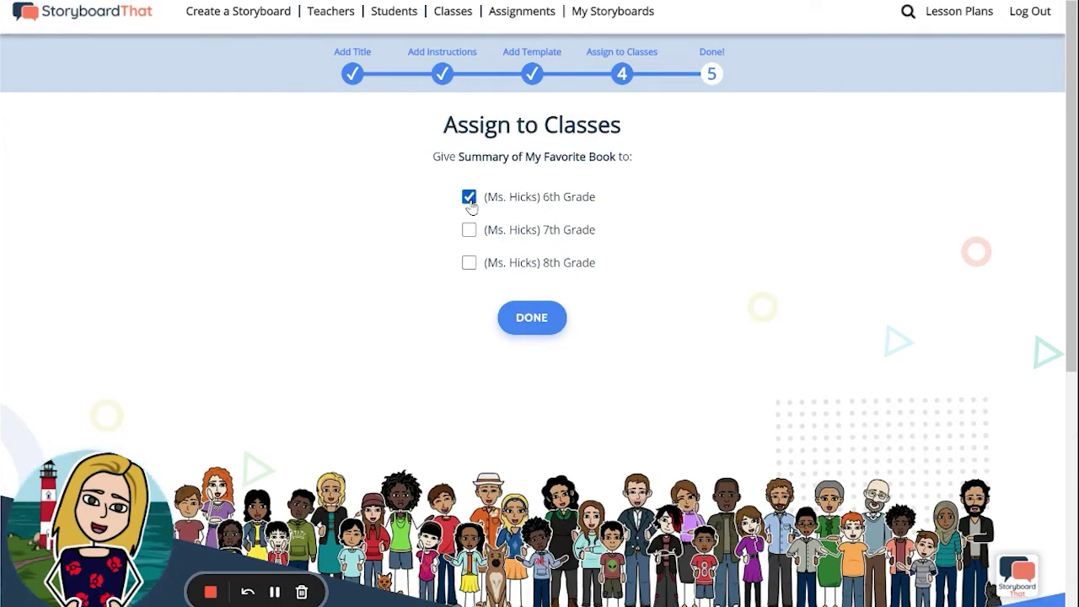
click(536, 324)
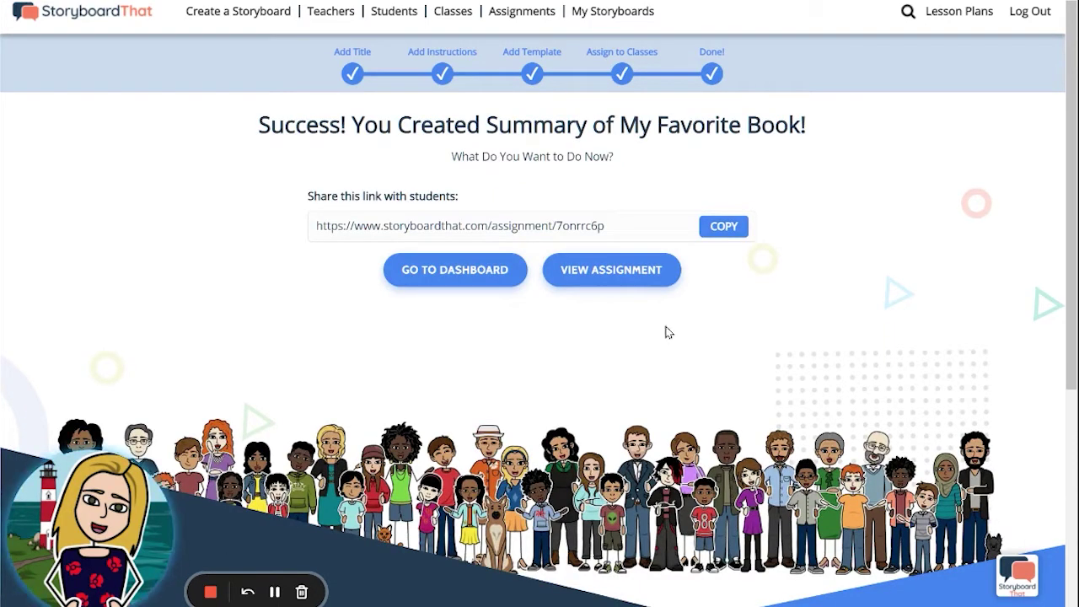
- Open the Summary of My Favorite Book page from the success screen
click(594, 271)
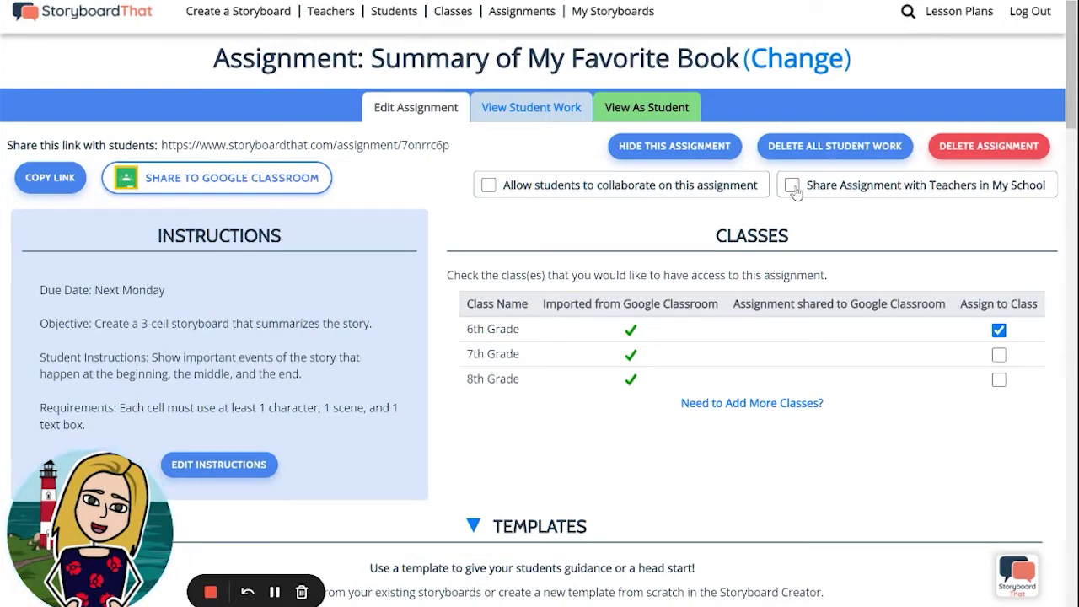
- Attach the Beginning, Middle, End Summary Template from your storyboards as the student template
scroll(522, 303, down, 4)
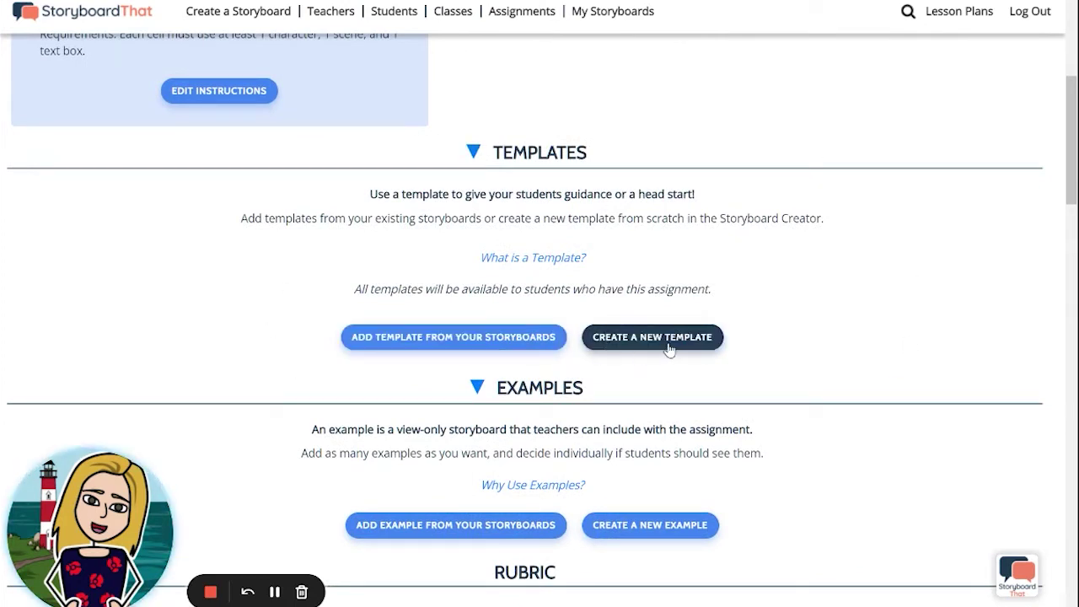
click(442, 345)
scroll(455, 378, down, 2)
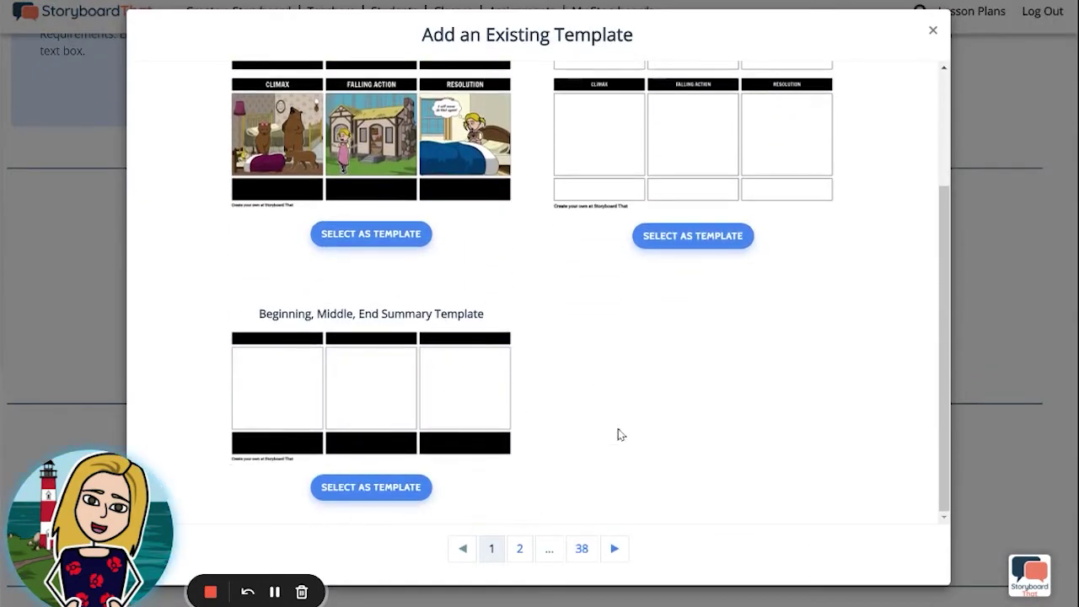
click(411, 485)
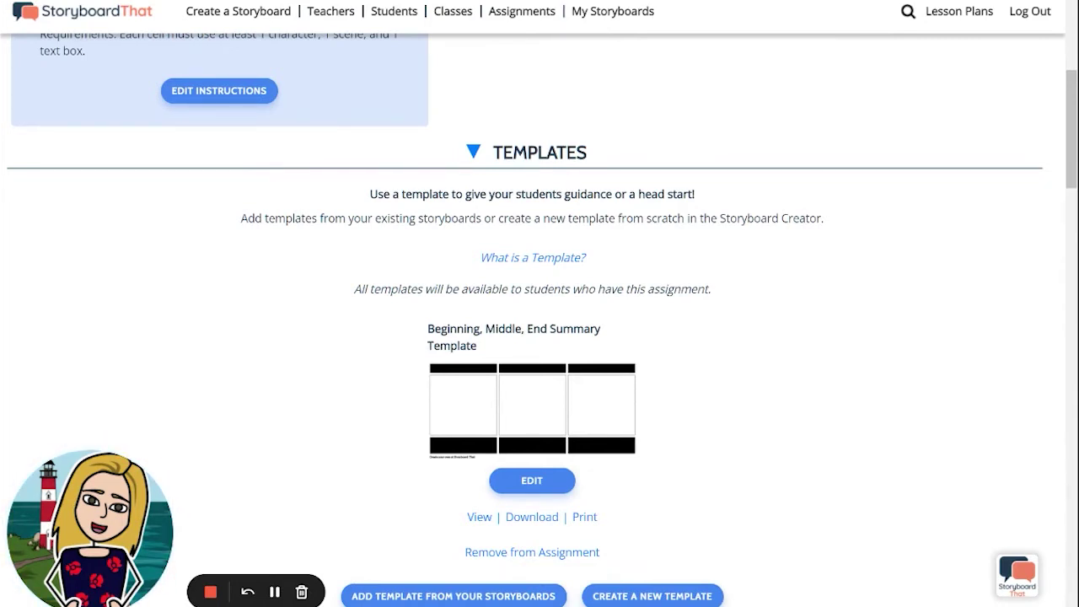
scroll(807, 335, down, 5)
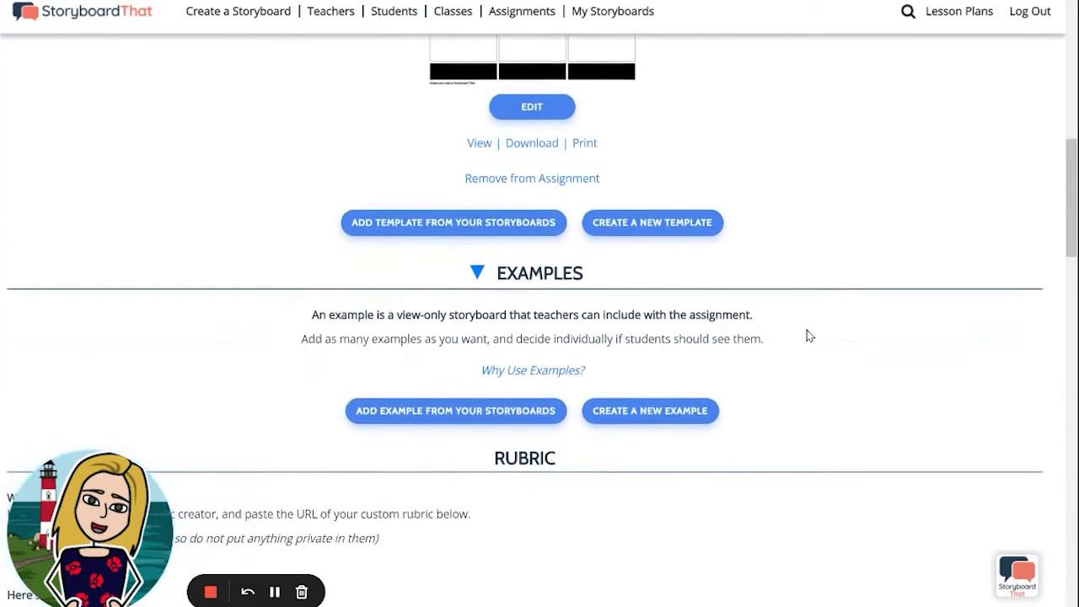
- Add the Goldilocks and the Three Bears Plot Diagram from your storyboards as an example
scroll(806, 335, down, 1)
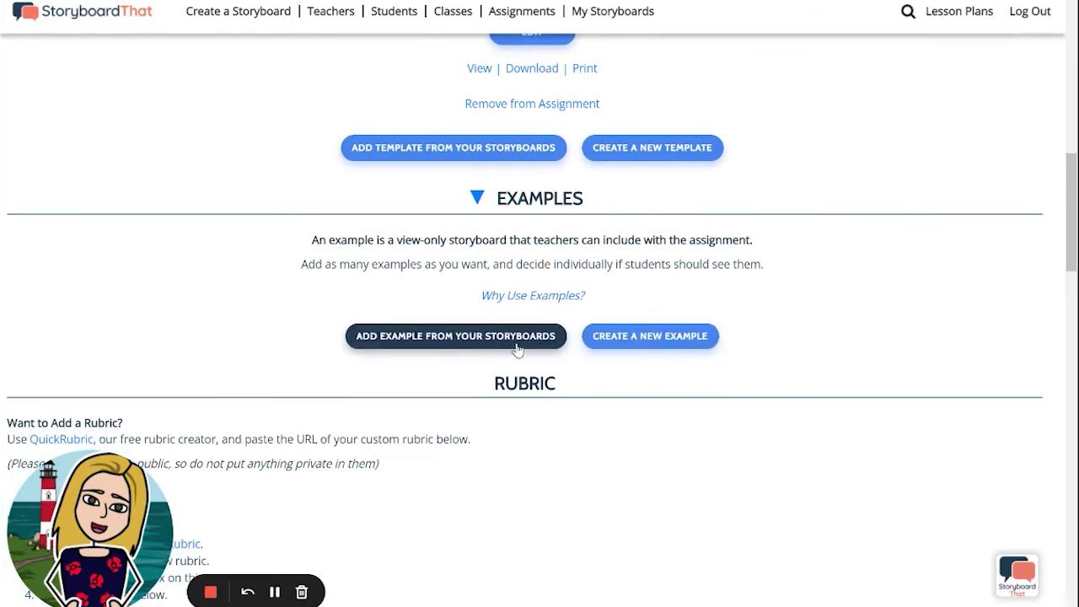
click(466, 339)
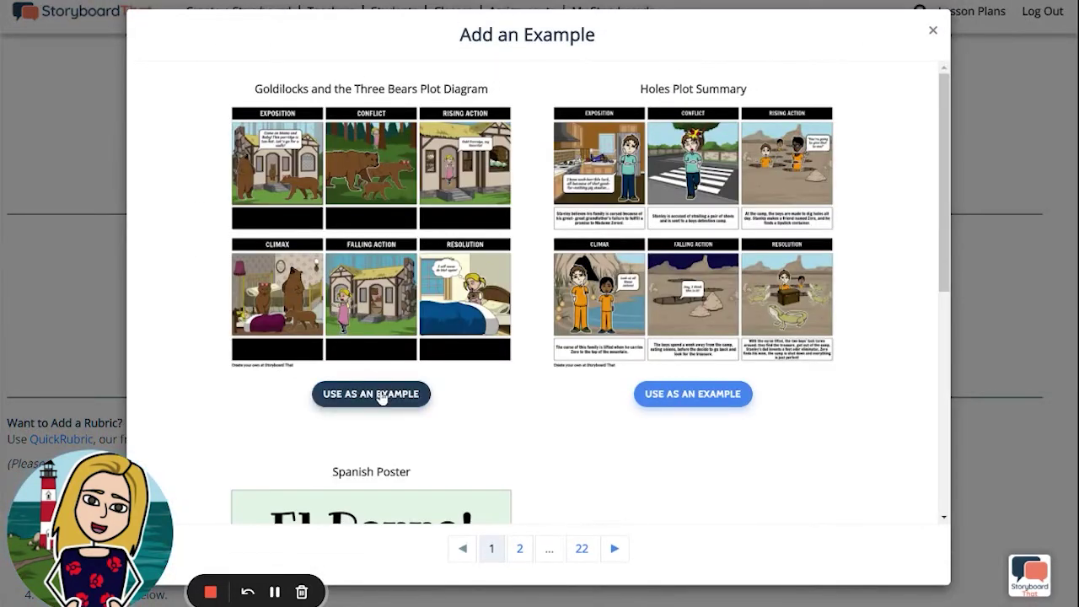
click(381, 397)
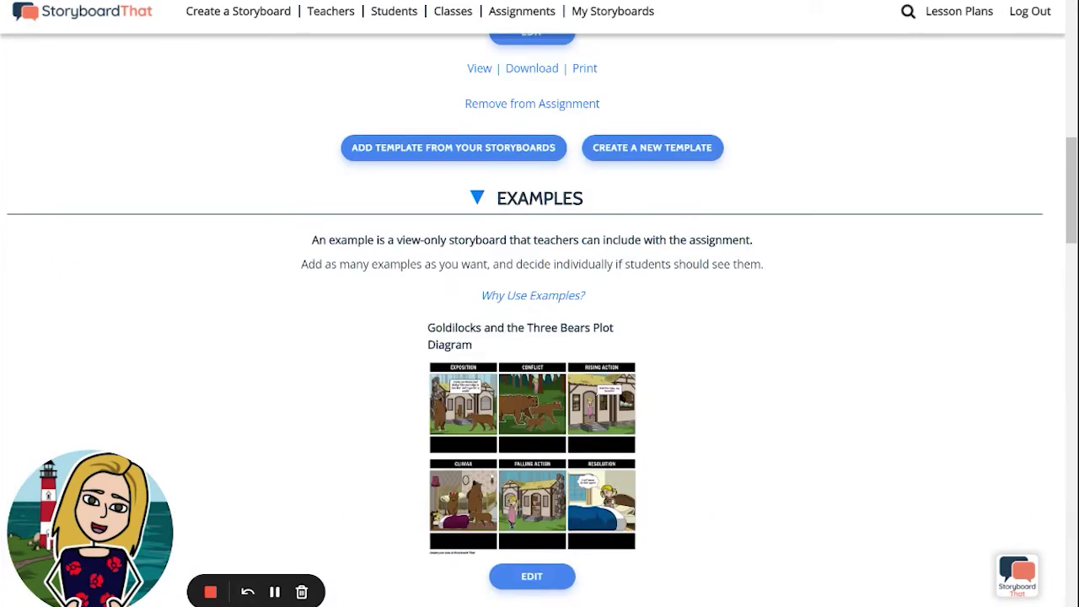
scroll(705, 534, down, 2)
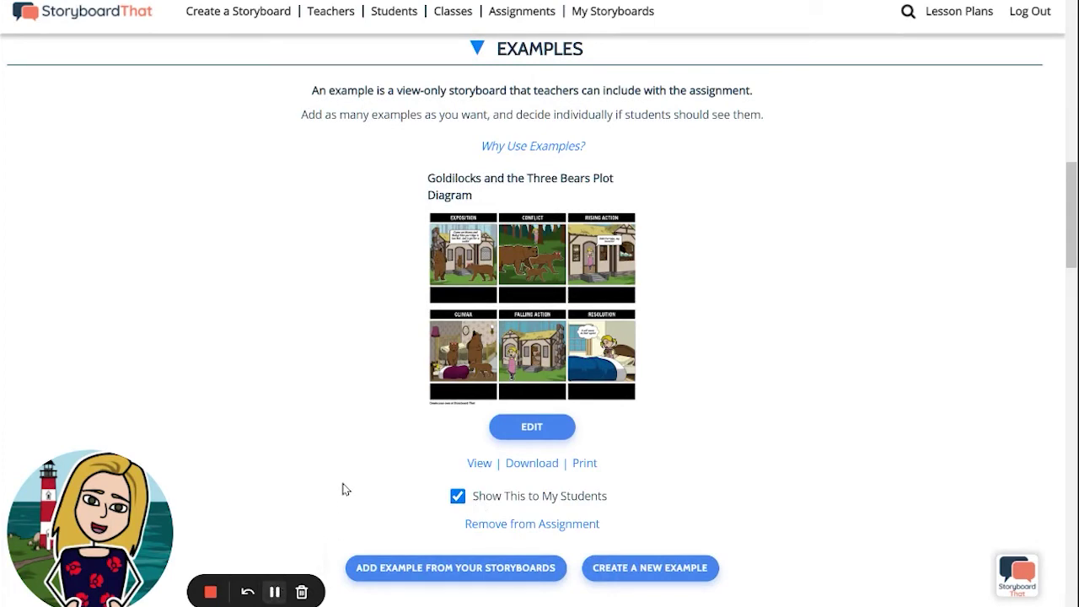
scroll(355, 469, down, 5)
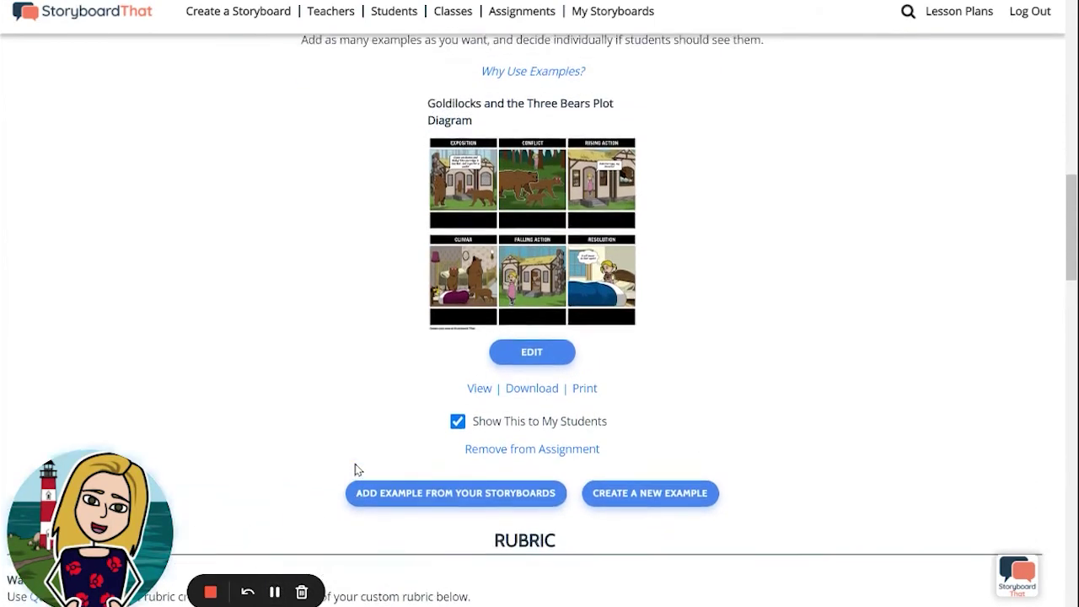
scroll(354, 470, down, 3)
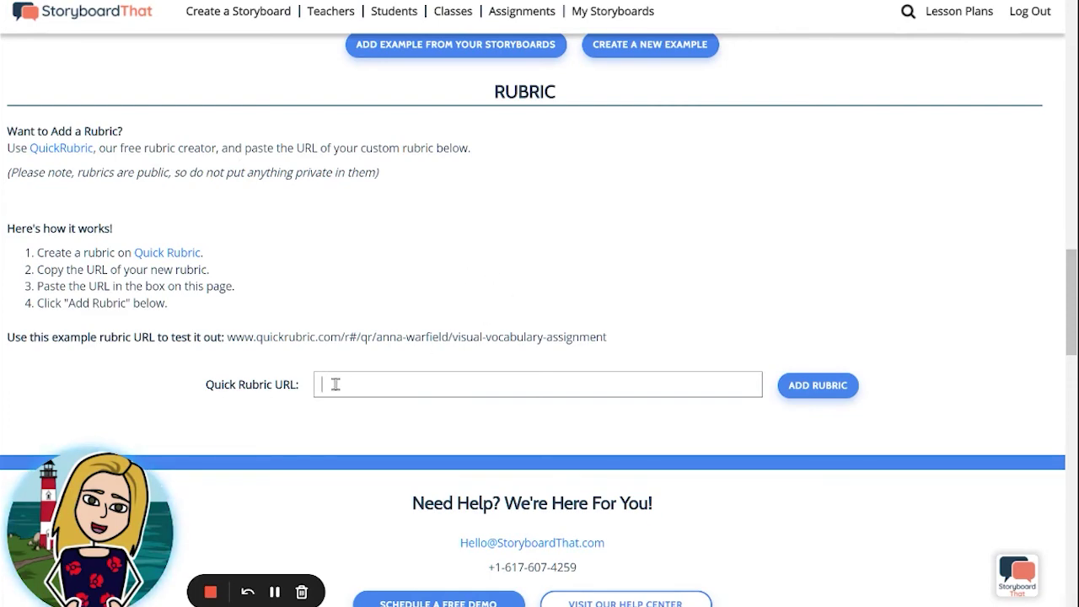
- Add the Sequence of Events Rubric by pasting its Quick Rubric link
click(817, 386)
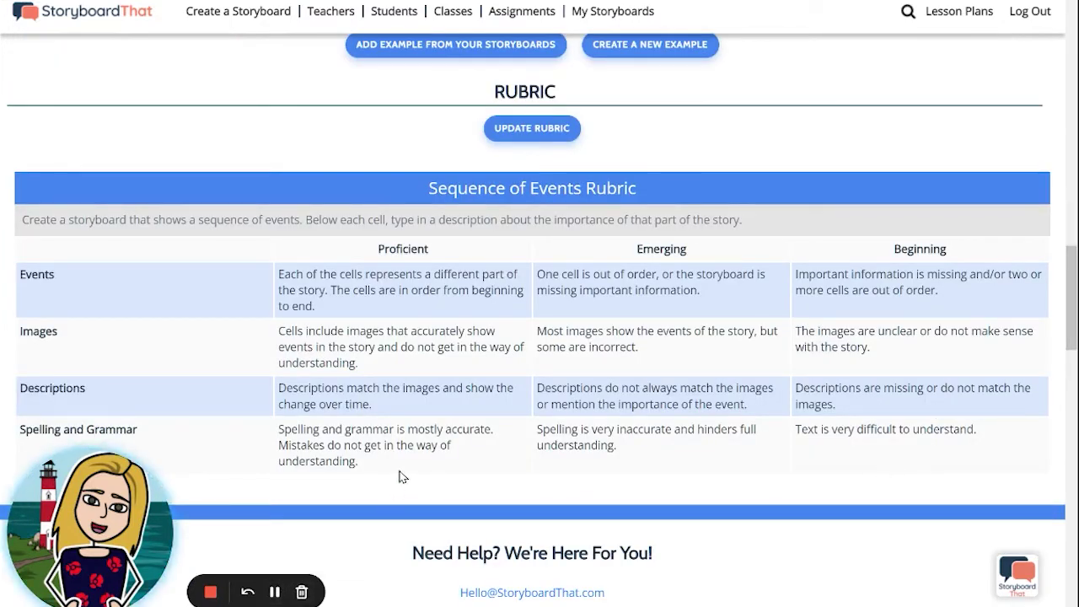
scroll(402, 477, up, 8)
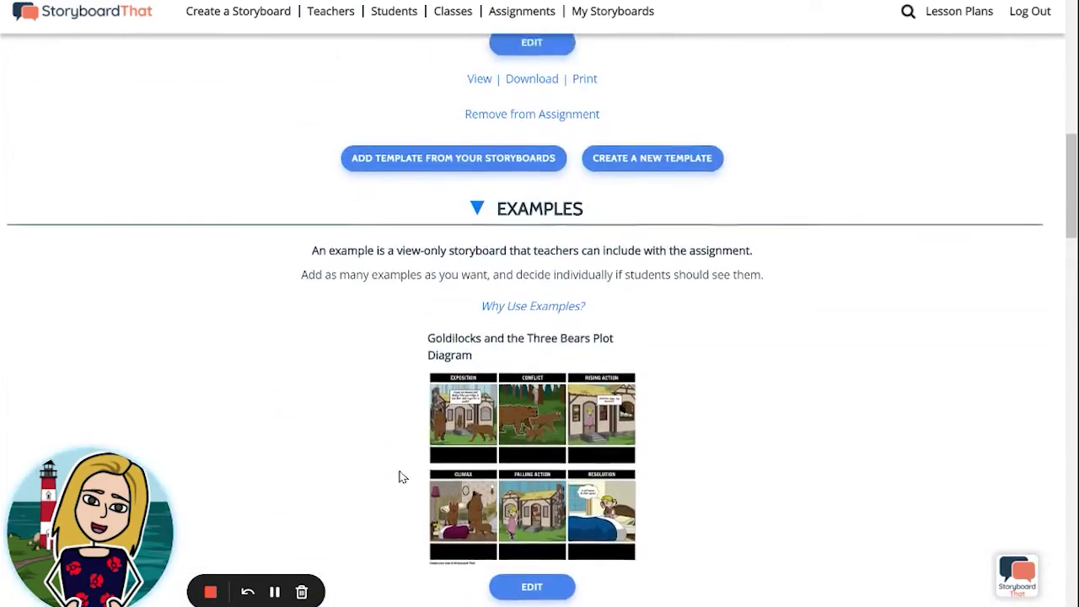
scroll(402, 477, up, 6)
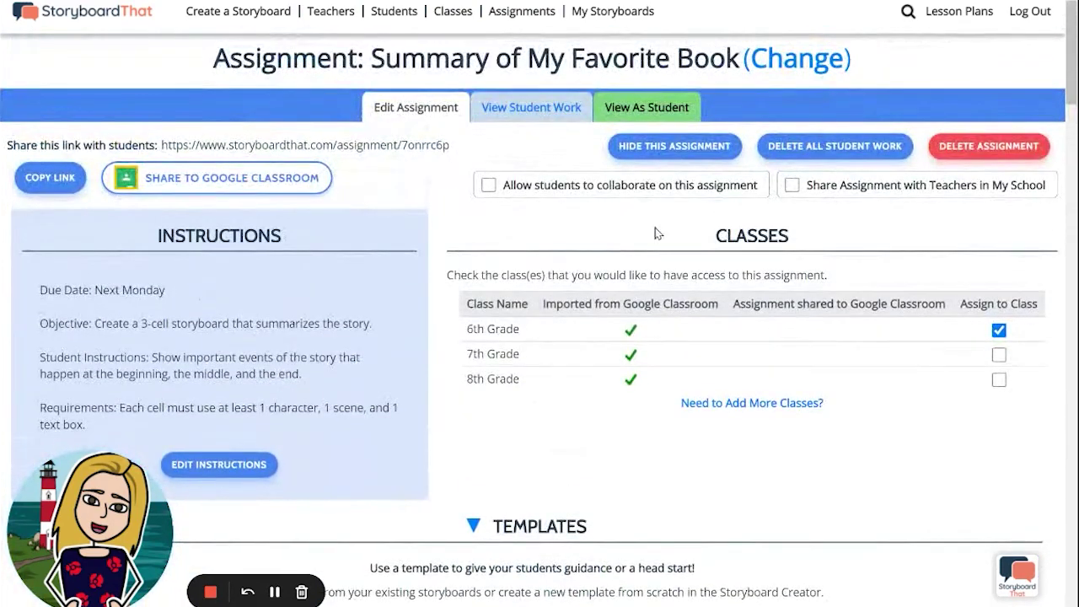
- Scroll through the View As Student preview of the instructions, template and example
click(641, 112)
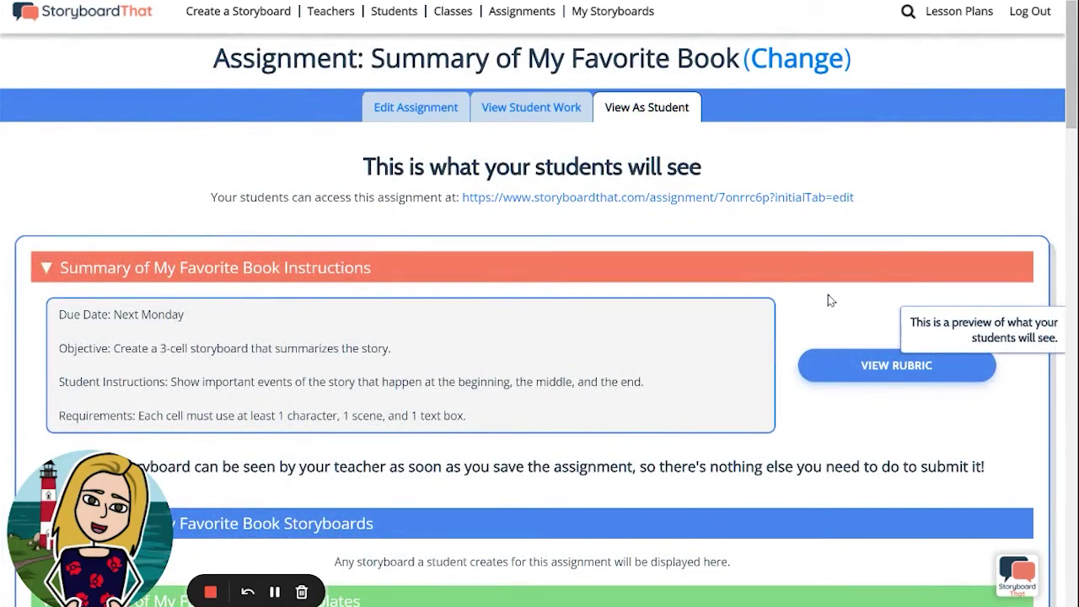
scroll(830, 300, down, 2)
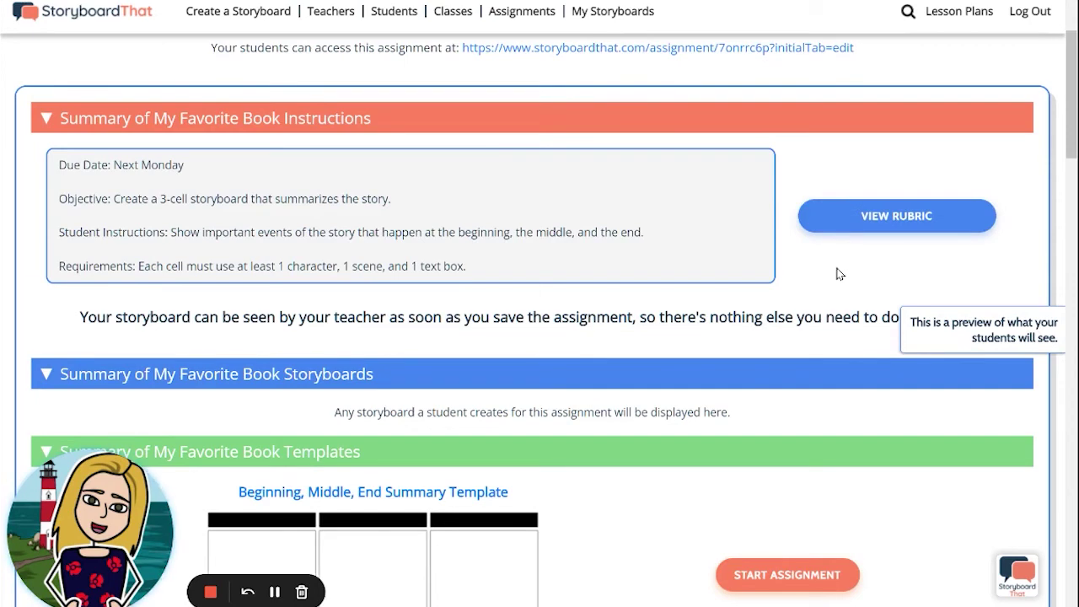
scroll(834, 278, down, 2)
scroll(837, 273, down, 2)
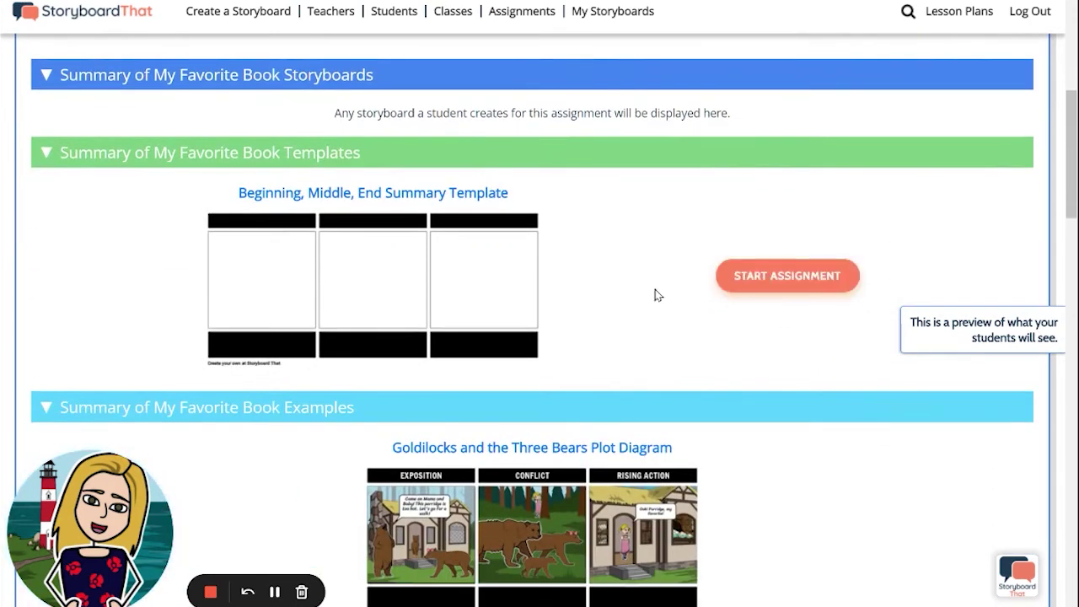
scroll(657, 294, down, 2)
scroll(833, 315, down, 3)
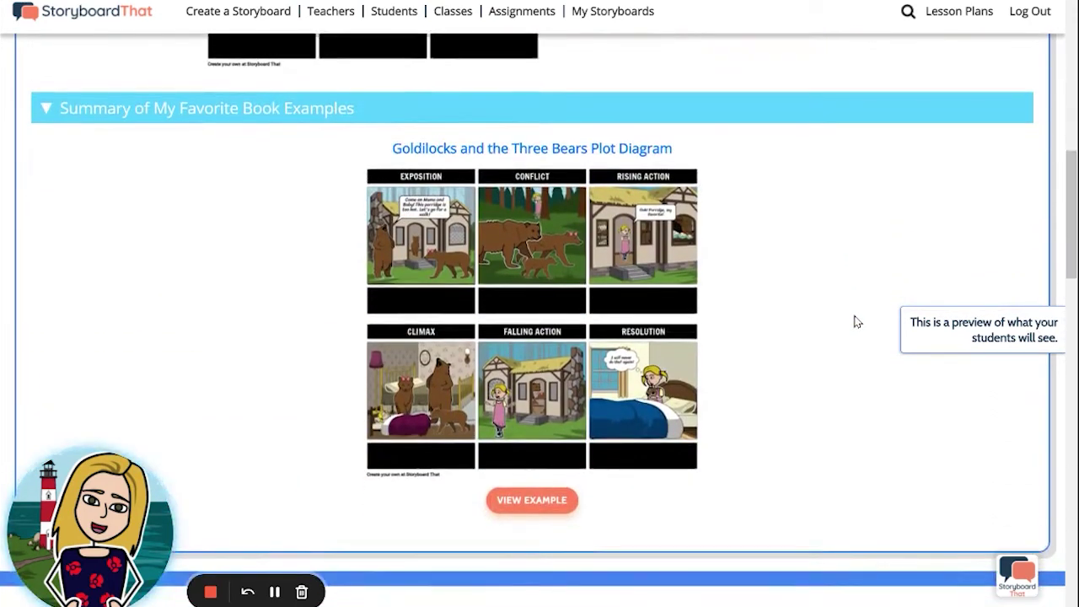
scroll(855, 320, up, 4)
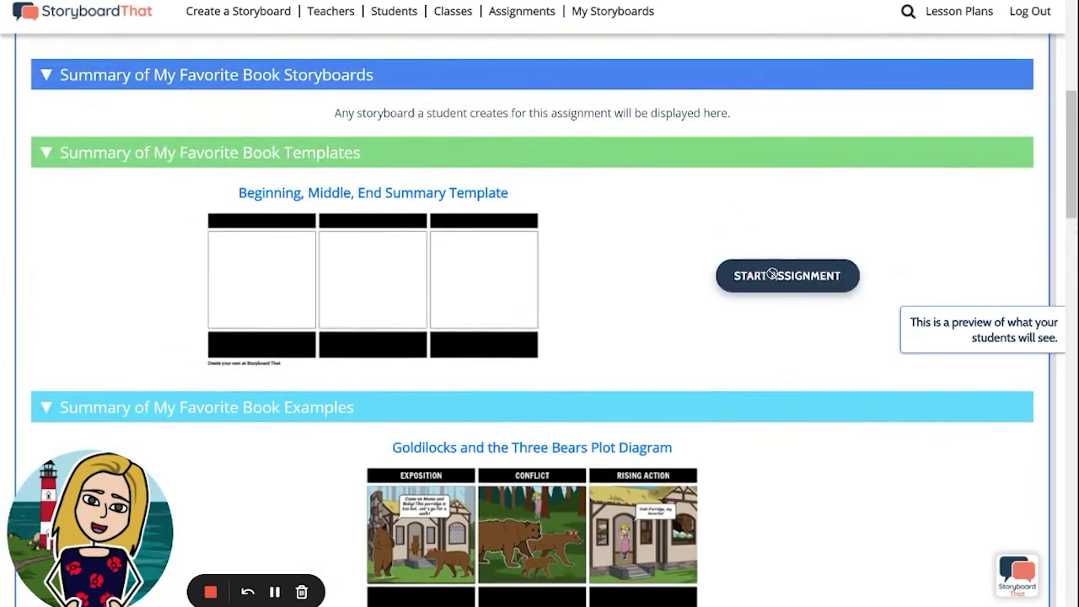
scroll(808, 349, up, 5)
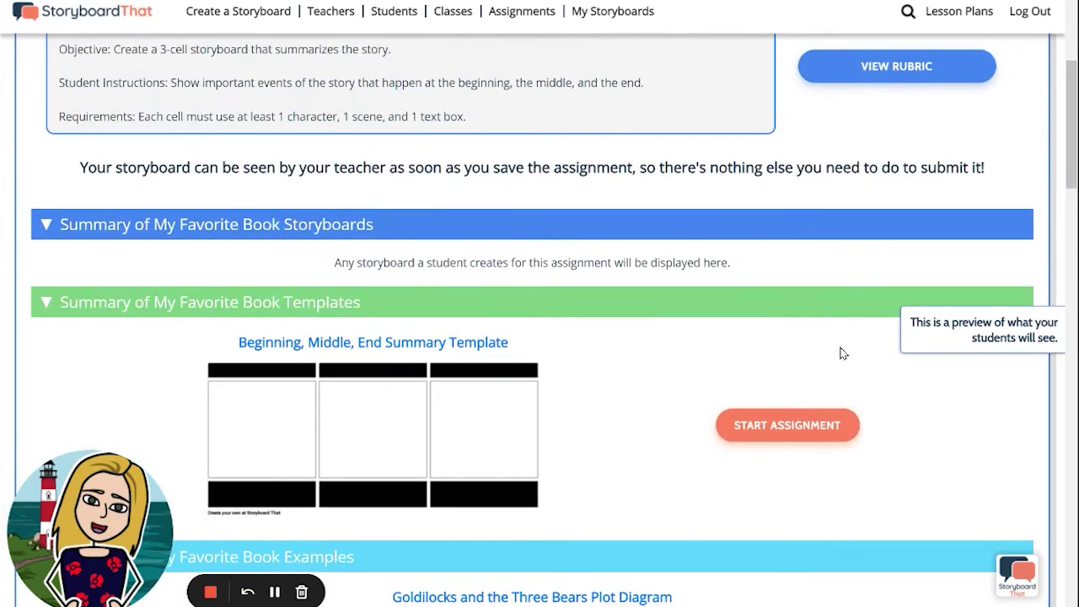
scroll(841, 352, up, 1)
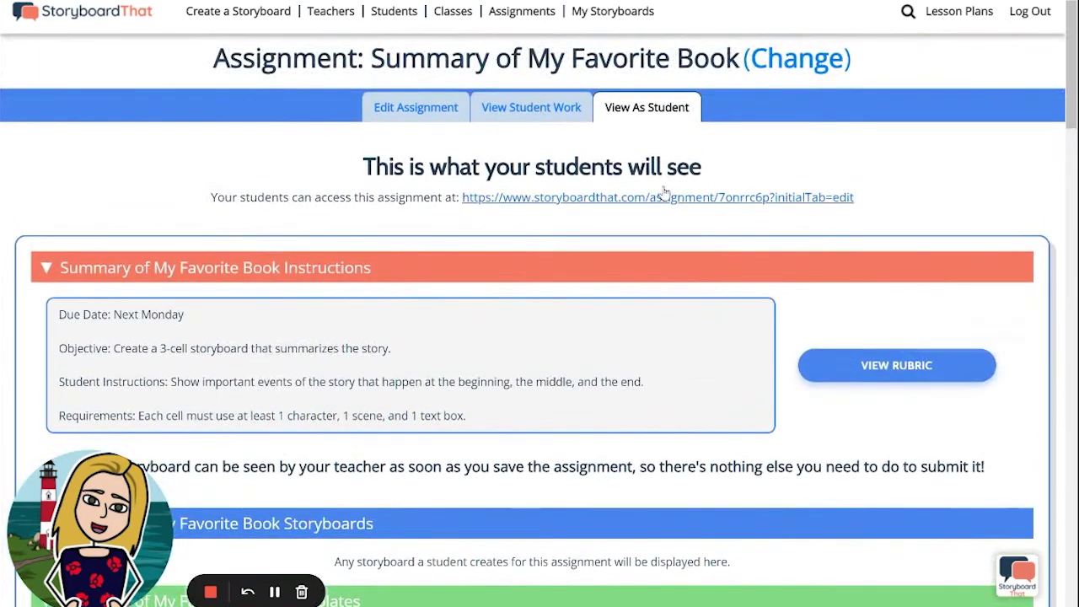
- Check the empty 6th Grade student work list, then return to Edit Assignment
click(529, 108)
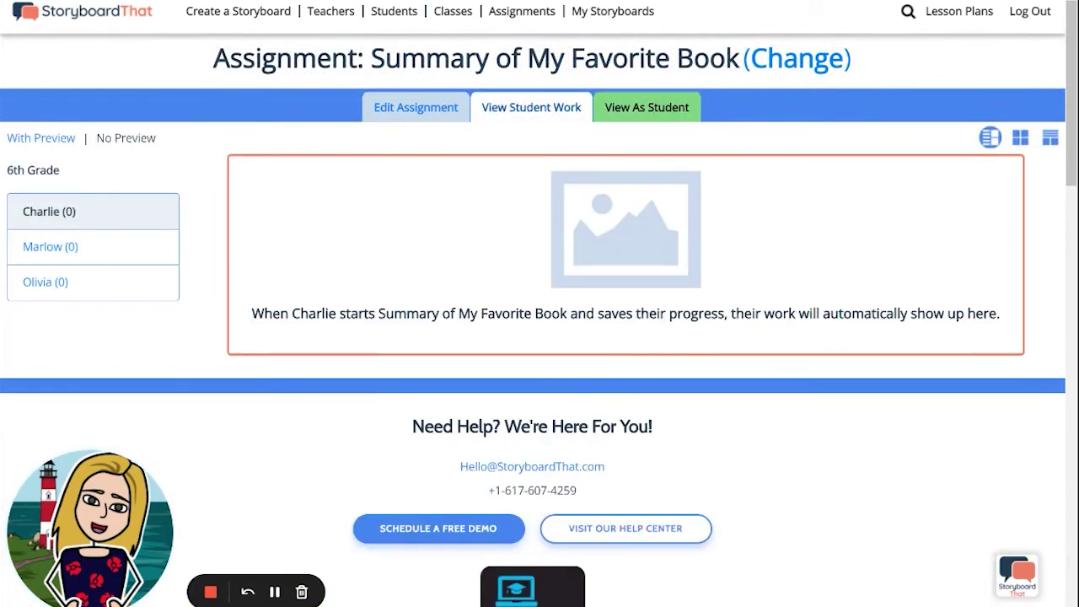
click(449, 118)
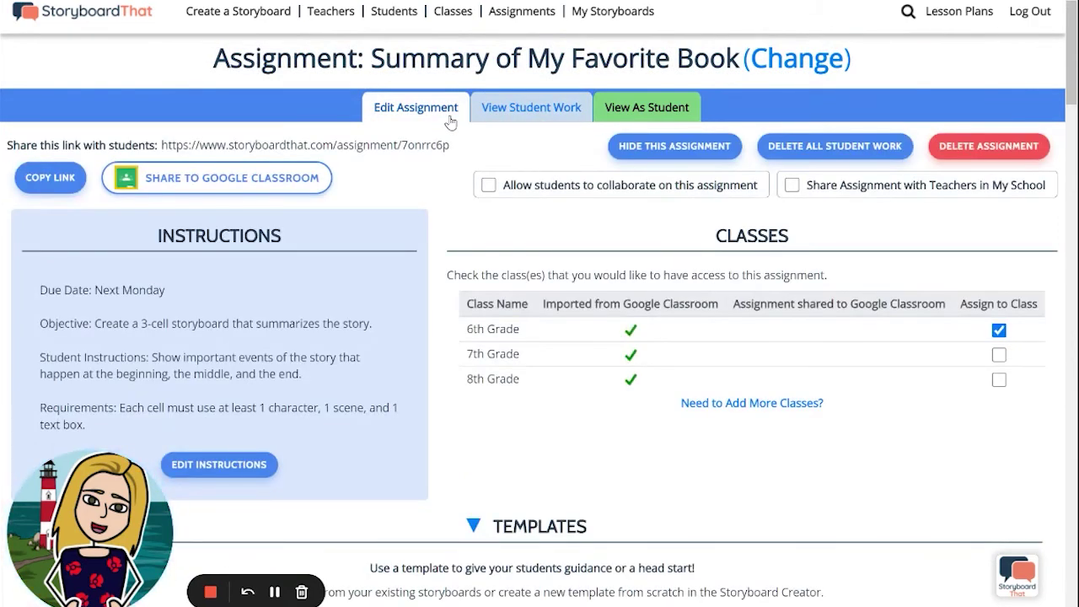